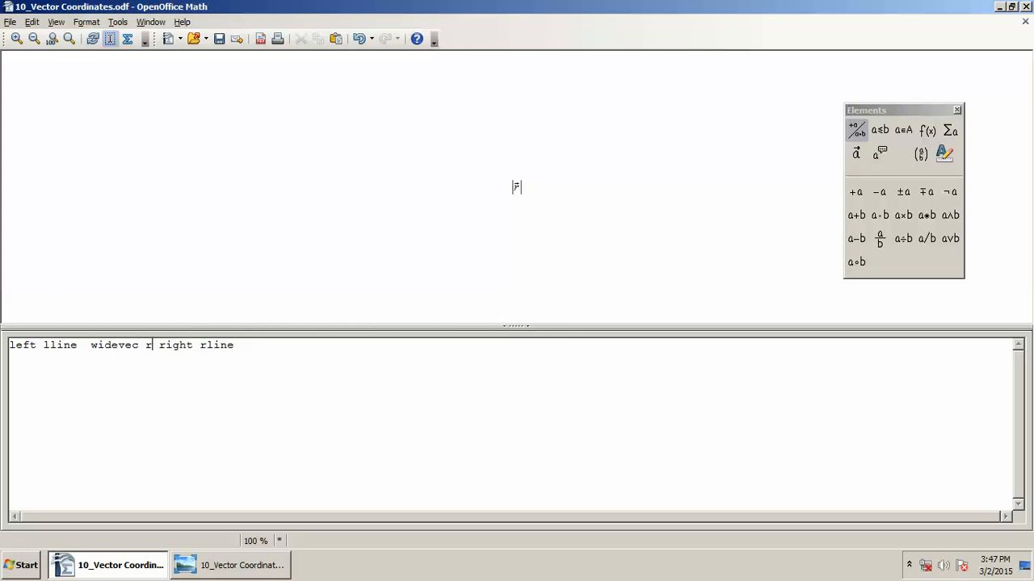
# Enclose the whole vector magnitude formula in braces with size 30 in front, and save the document
pyautogui.hotkey('ctrl', 's')
pyautogui.press('Right')
pyautogui.press('Right')
pyautogui.press('Right')
pyautogui.press('Right')
pyautogui.press('Right')
pyautogui.press('Right')
pyautogui.press('Right')
pyautogui.press('Right')
pyautogui.press('Right')
pyautogui.press('Right')
pyautogui.press('Right')
pyautogui.write('}')
pyautogui.press('Home')
pyautogui.hotkey('ctrl', 's')
pyautogui.write('{size ')
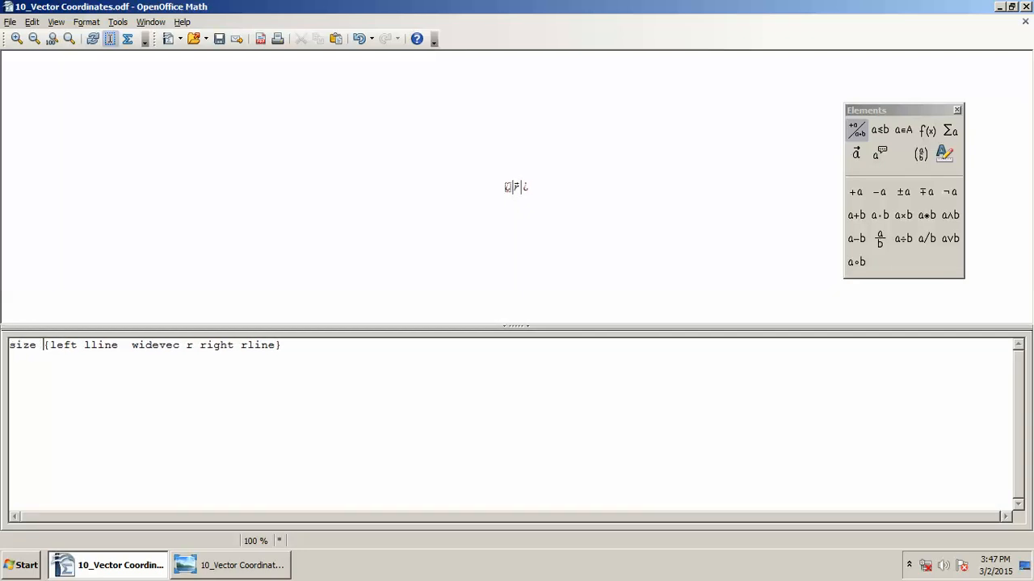
pyautogui.write('30')
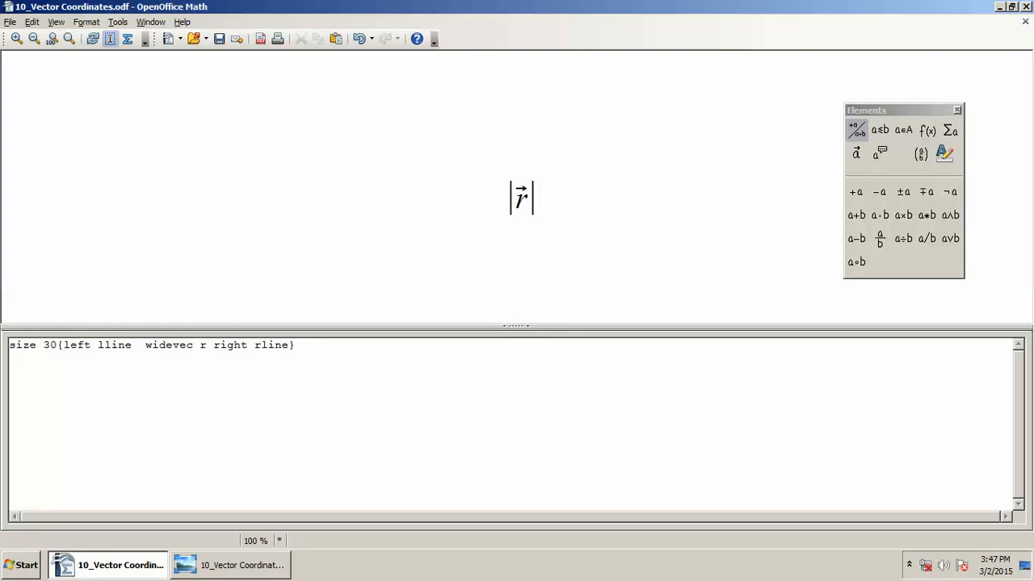
pyautogui.hotkey('ctrl', 's')
# Check the reference image, then extend the formula before its closing brace with "= left lline right rline"
pyautogui.press('Right')
pyautogui.press('Right')
pyautogui.press('Right')
pyautogui.press('Right')
pyautogui.press('Right')
pyautogui.press('Right')
pyautogui.press('Right')
pyautogui.press('Right')
pyautogui.press('Right')
pyautogui.press('Right')
pyautogui.press('Right')
pyautogui.press('Right')
pyautogui.press('Right')
pyautogui.press('Right')
pyautogui.press('Right')
pyautogui.press('Right')
pyautogui.press('Right')
pyautogui.press('Right')
pyautogui.press('Right')
pyautogui.press('Right')
pyautogui.press('Right')
pyautogui.press('Right')
pyautogui.press('Right')
pyautogui.press('Right')
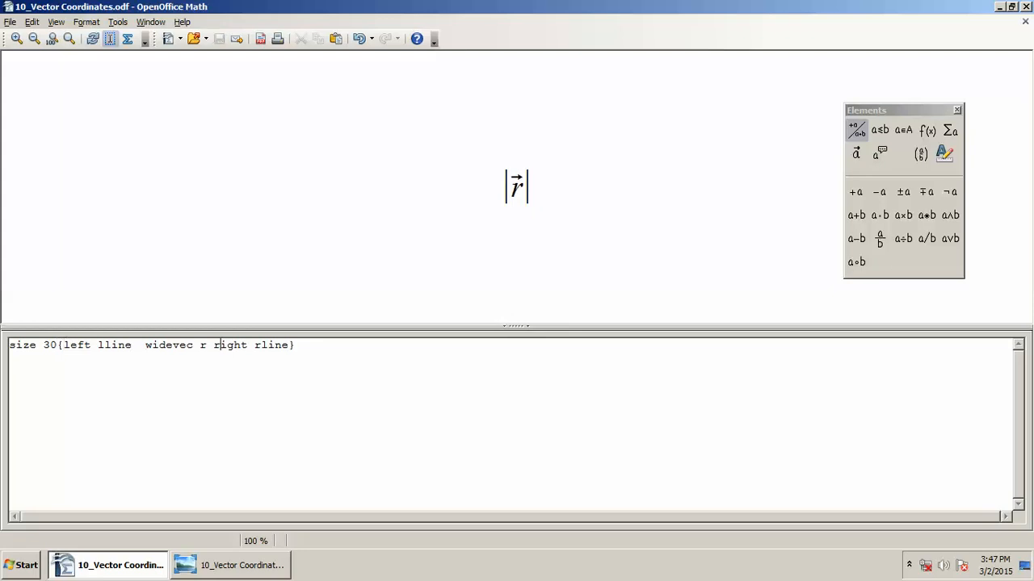
pyautogui.hotkey('alt', 'Tab')
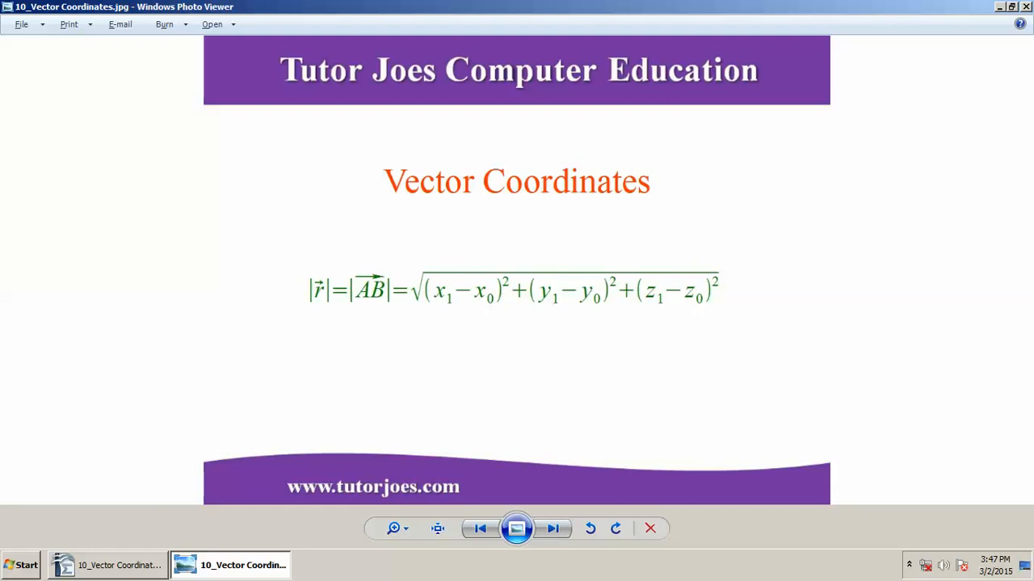
pyautogui.hotkey('alt', 'Tab')
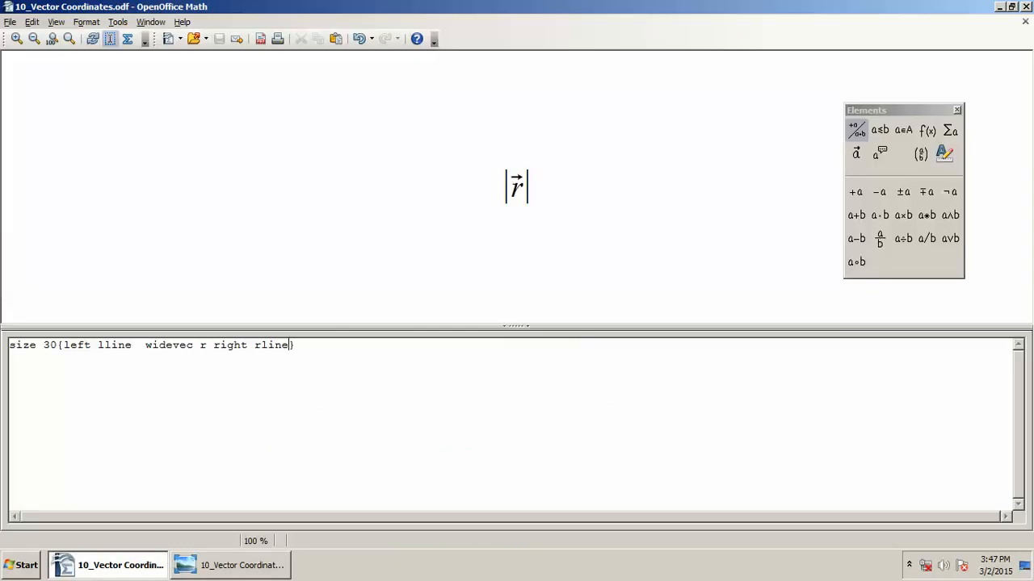
pyautogui.write('= let')
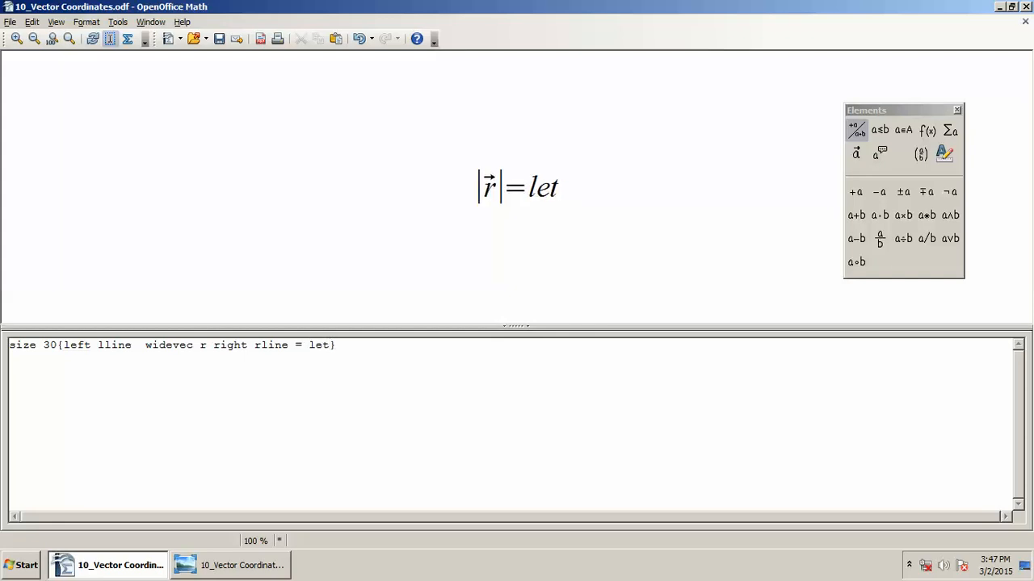
pyautogui.press('BackSpace')
pyautogui.write('ft ')
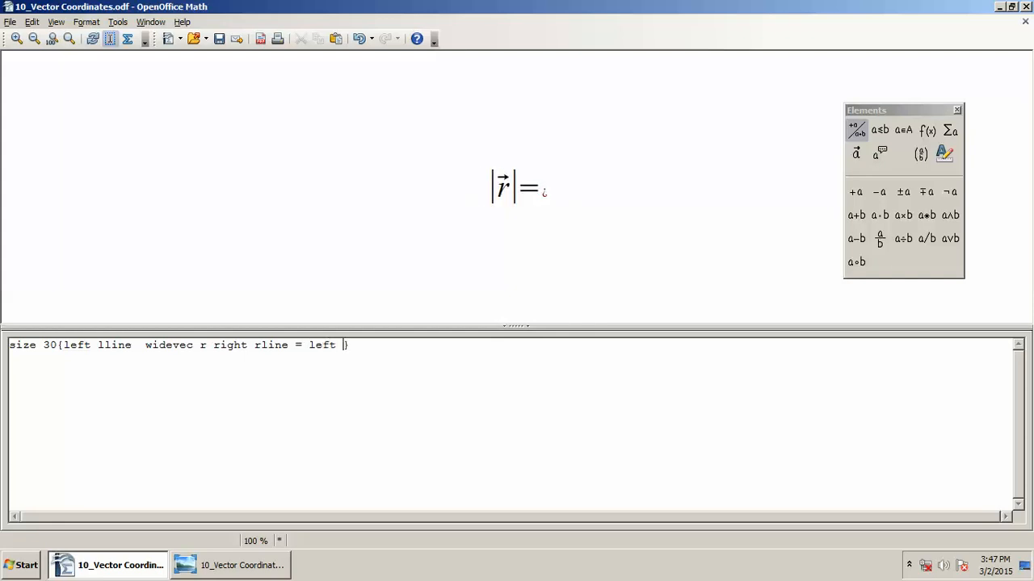
pyautogui.write('lline right rline')
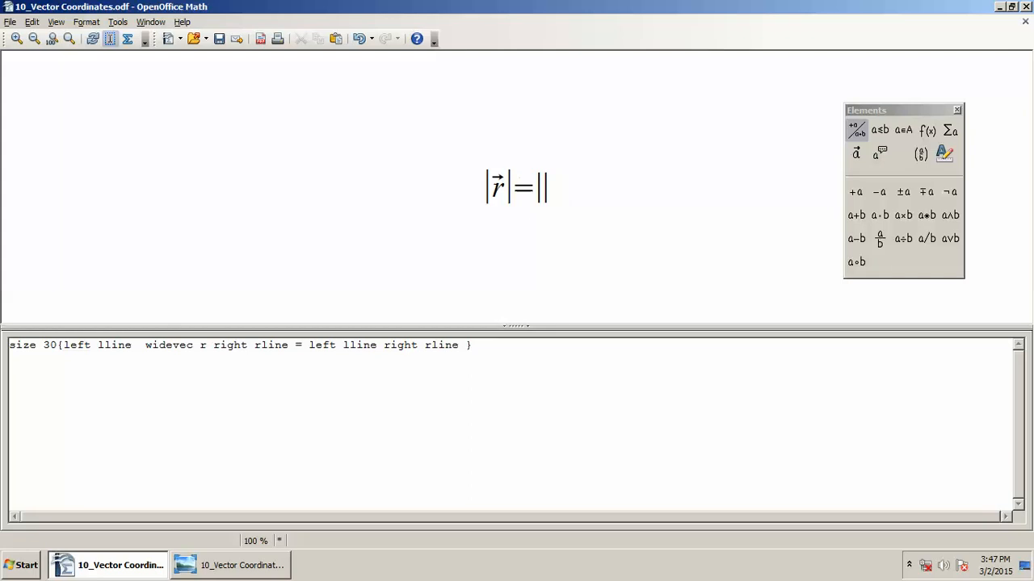
# Insert "widevec AB" between the second pair of vertical lines, before "right rline"
pyautogui.press('Left')
pyautogui.press('Left')
pyautogui.press('Left')
pyautogui.press('Left')
pyautogui.press('Left')
pyautogui.press('Left')
pyautogui.press('Left')
pyautogui.press('Left')
pyautogui.press('Left')
pyautogui.press('Left')
pyautogui.press('Left')
pyautogui.press('Left')
pyautogui.write('wideved')
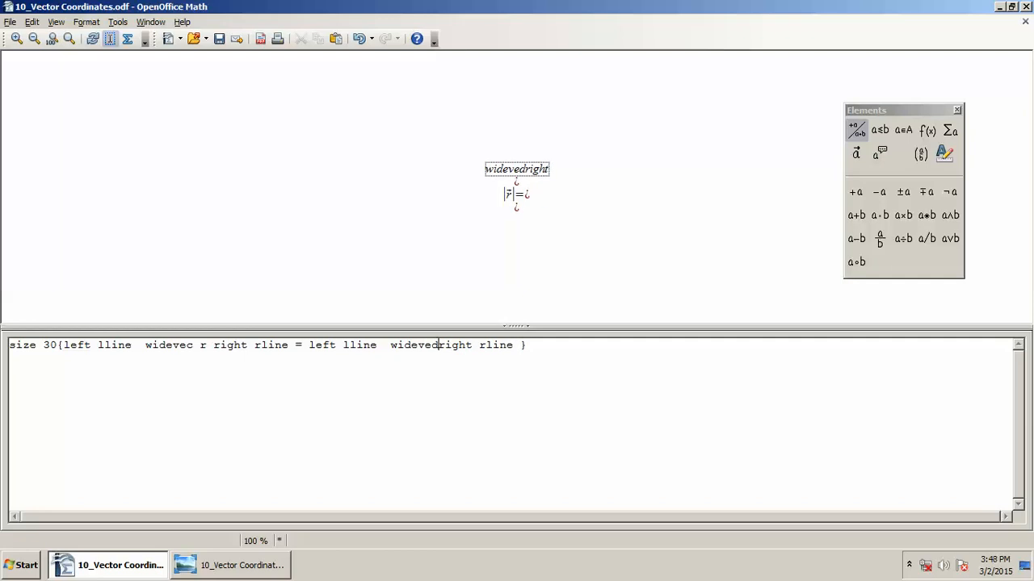
pyautogui.press('BackSpace')
pyautogui.write('c ')
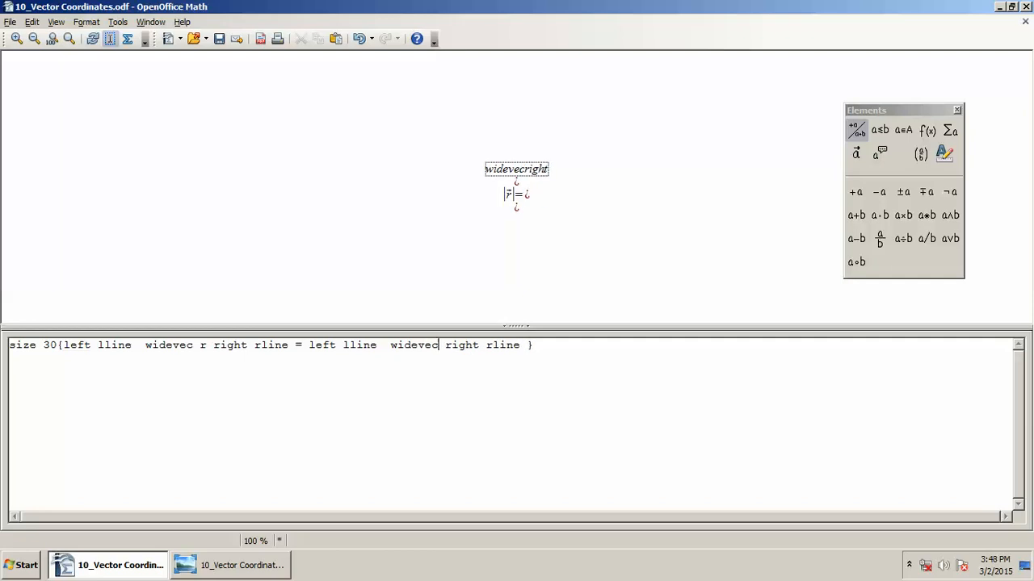
pyautogui.write(' A ')
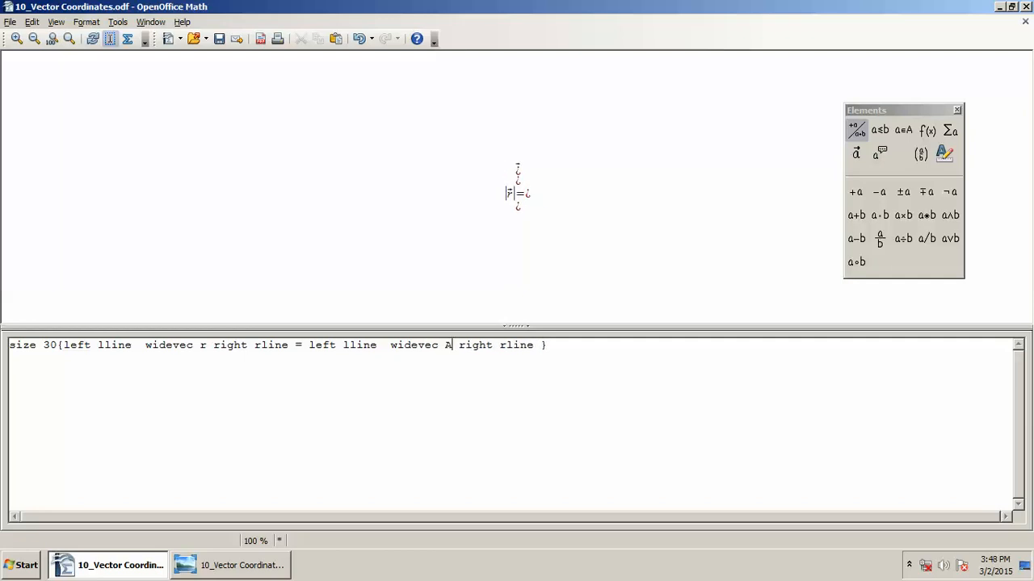
pyautogui.write('B')
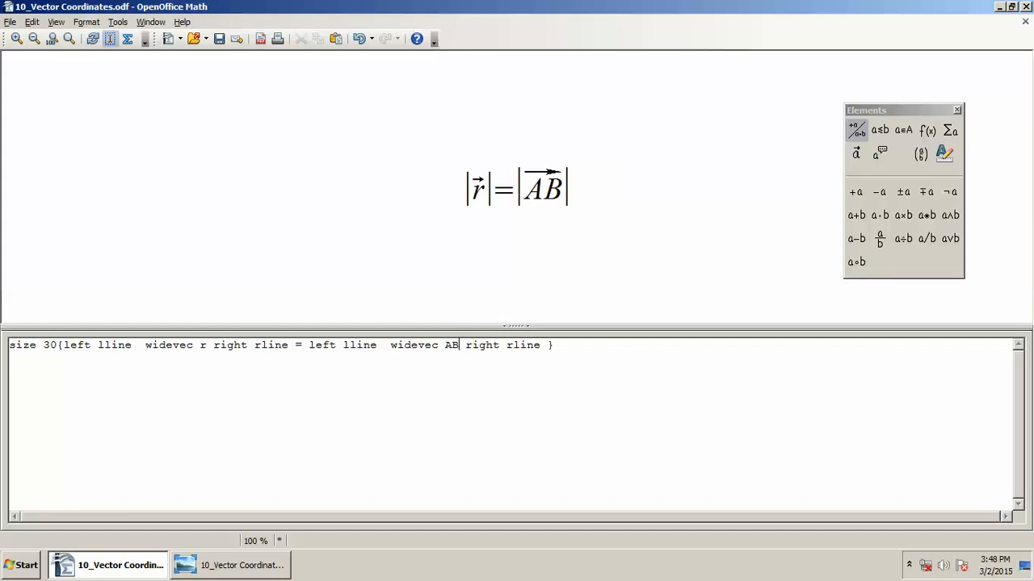
# Compare with the reference image and add "= sqrt{}" after the AB magnitude, inside the size braces
pyautogui.hotkey('alt', 'Tab')
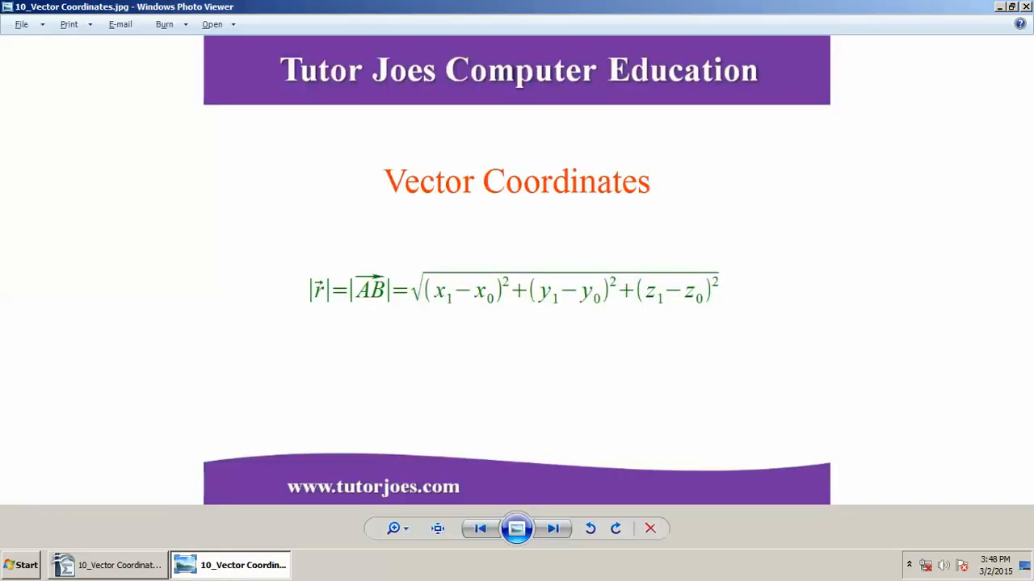
pyautogui.hotkey('alt', 'Tab')
pyautogui.write('= ')
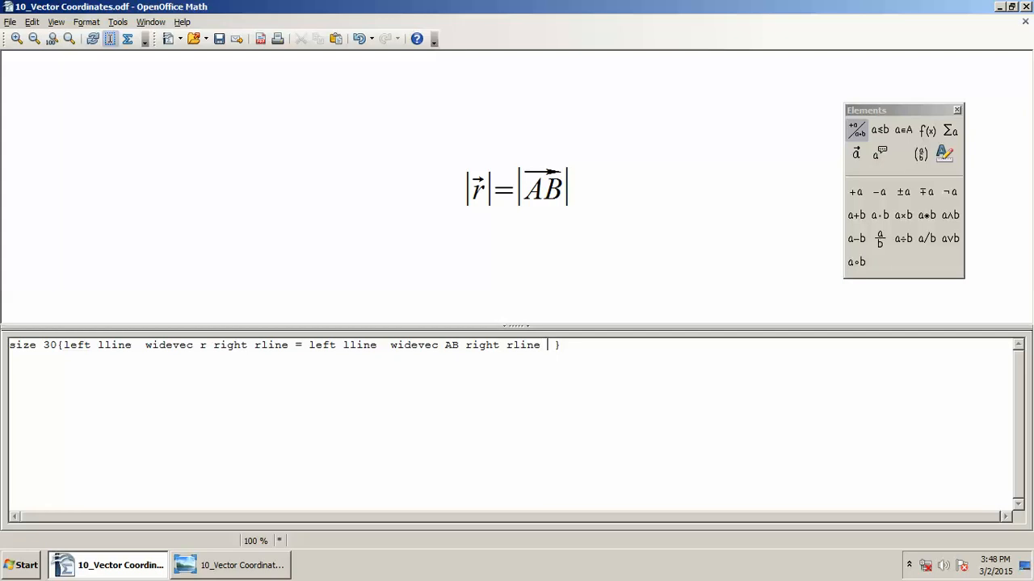
pyautogui.write('sqrt')
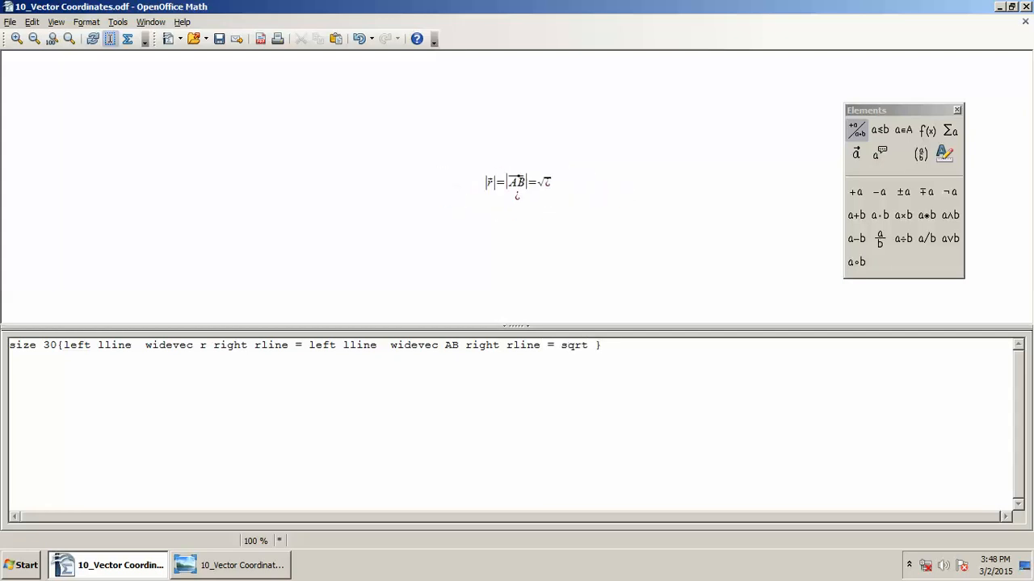
pyautogui.write('{}')
# Following the reference image, enter "(x sub 1 - x sub 0)" inside the square root's braces
pyautogui.hotkey('alt', 'Tab')
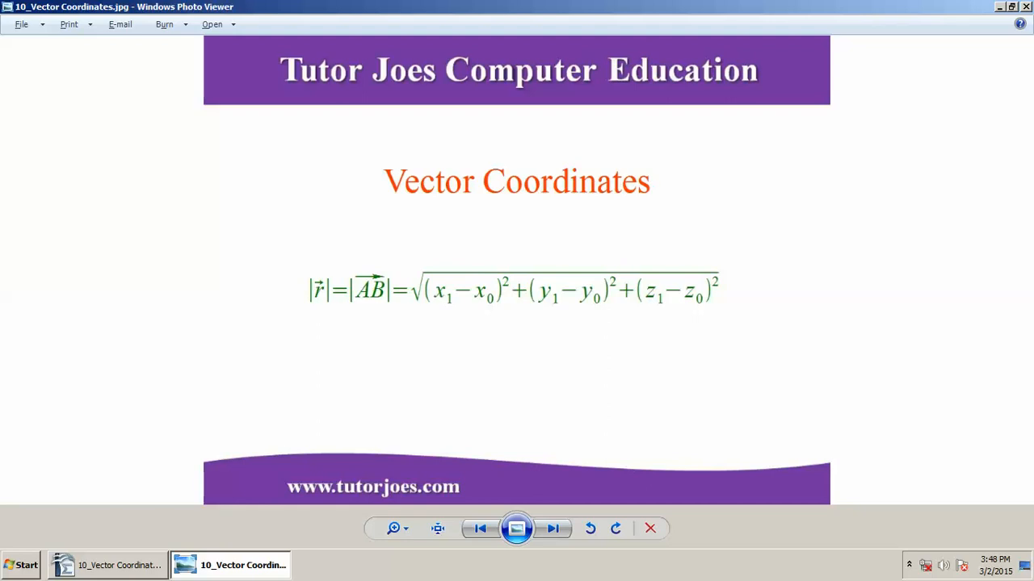
pyautogui.hotkey('alt', 'Tab')
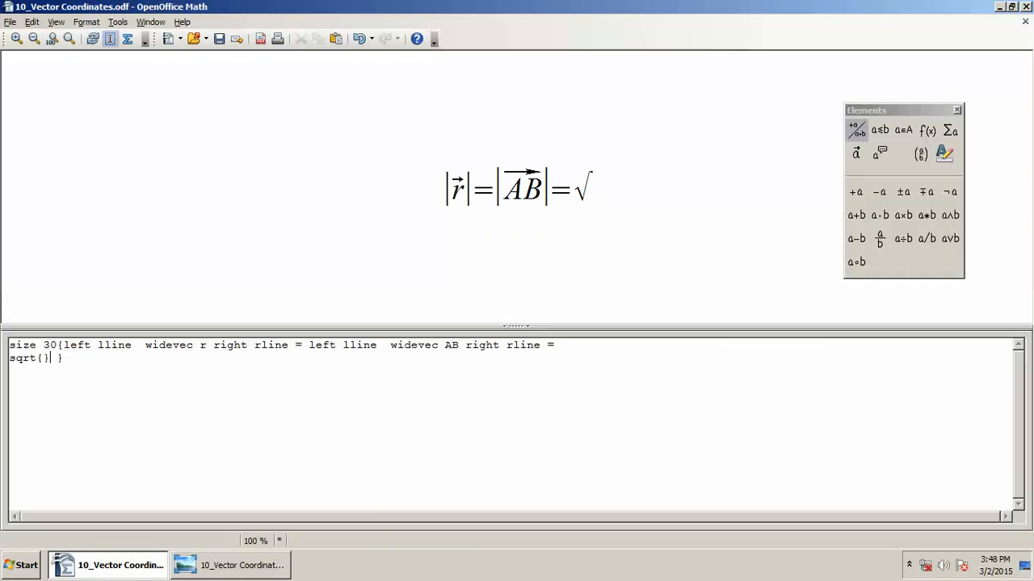
pyautogui.press('Left')
pyautogui.write('()')
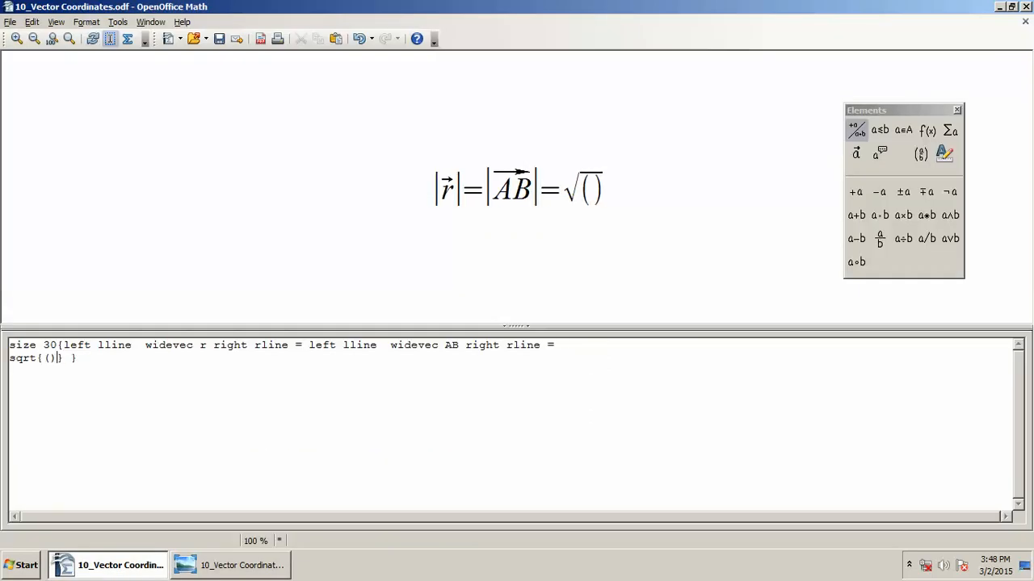
pyautogui.press('Left')
pyautogui.write('x')
pyautogui.press('Return')
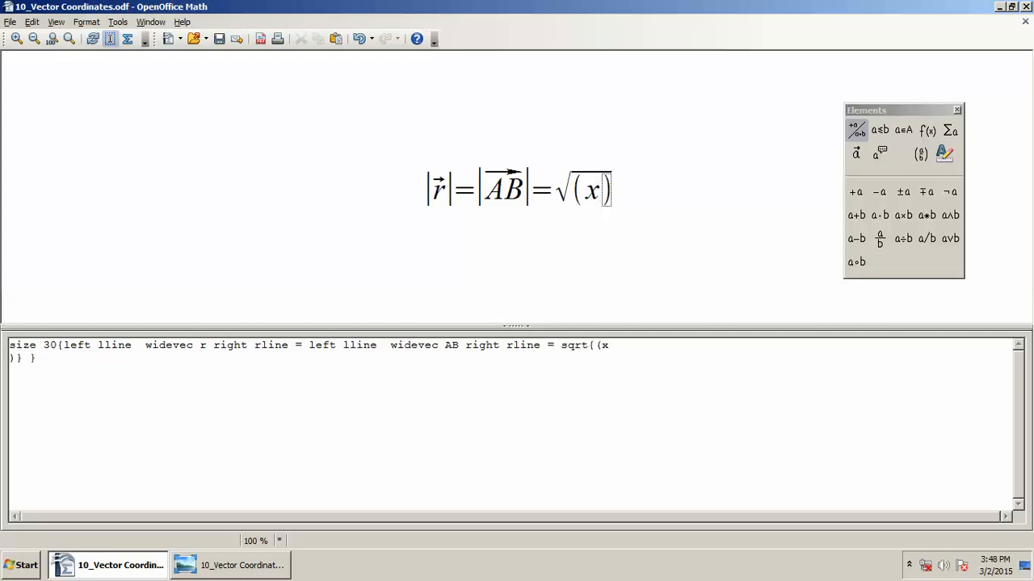
pyautogui.write('sub')
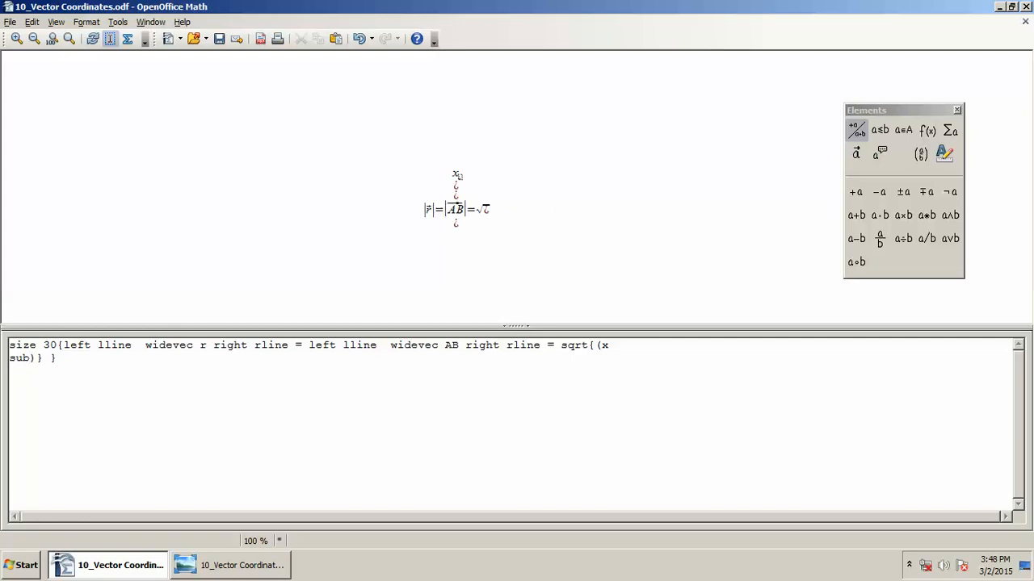
pyautogui.write(' 1')
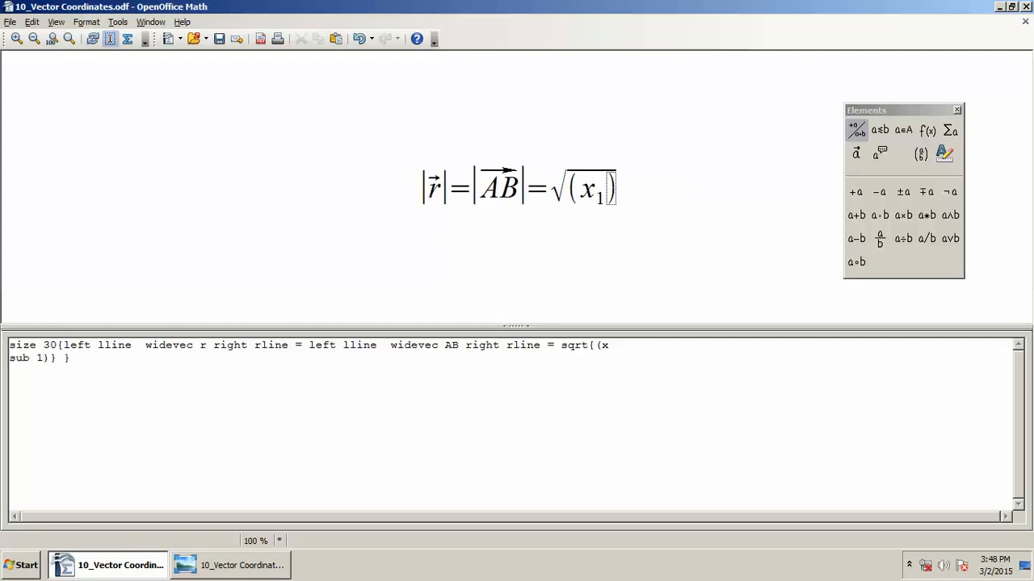
pyautogui.write(' -')
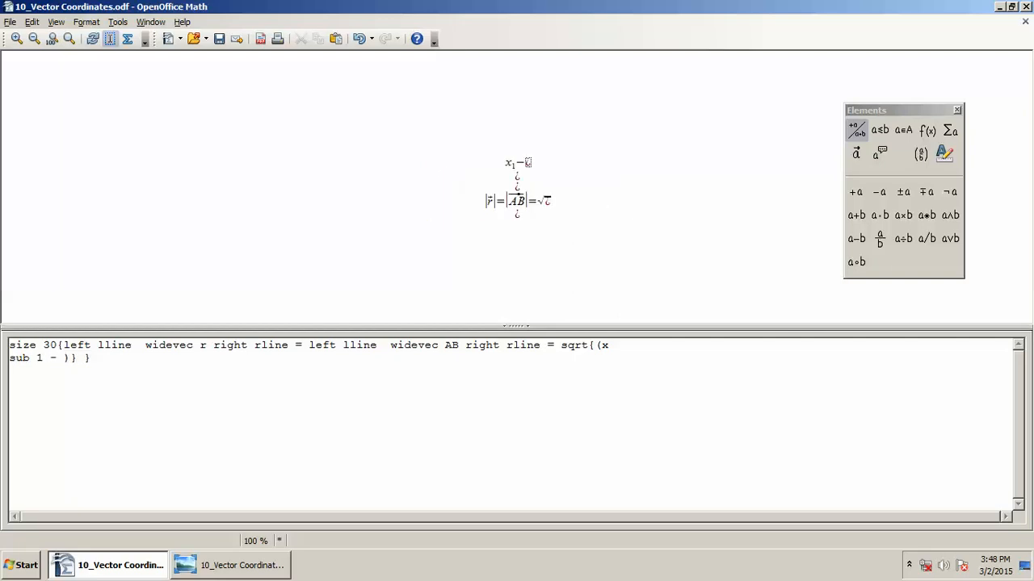
pyautogui.write(' x su')
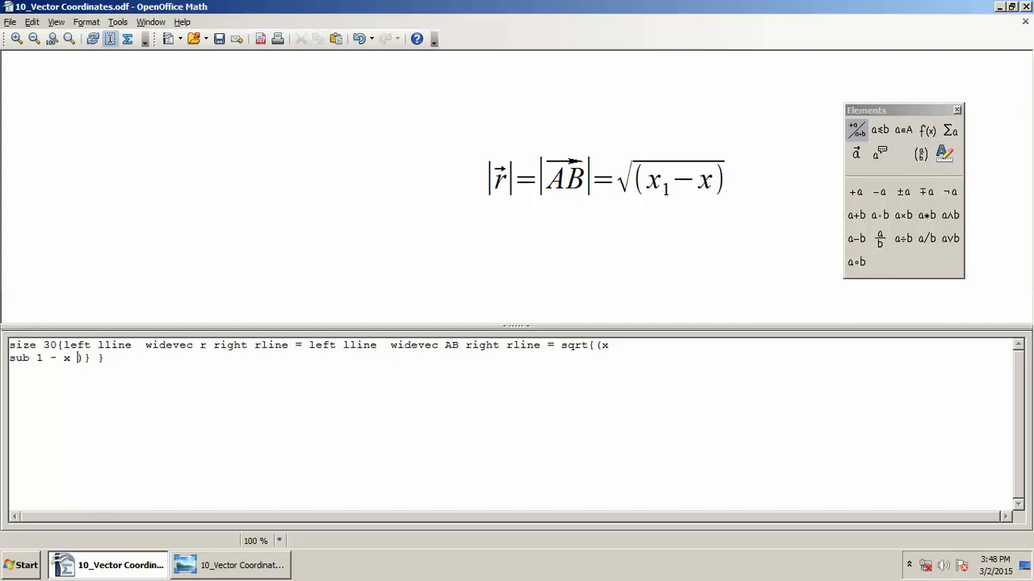
pyautogui.write('b 0-')
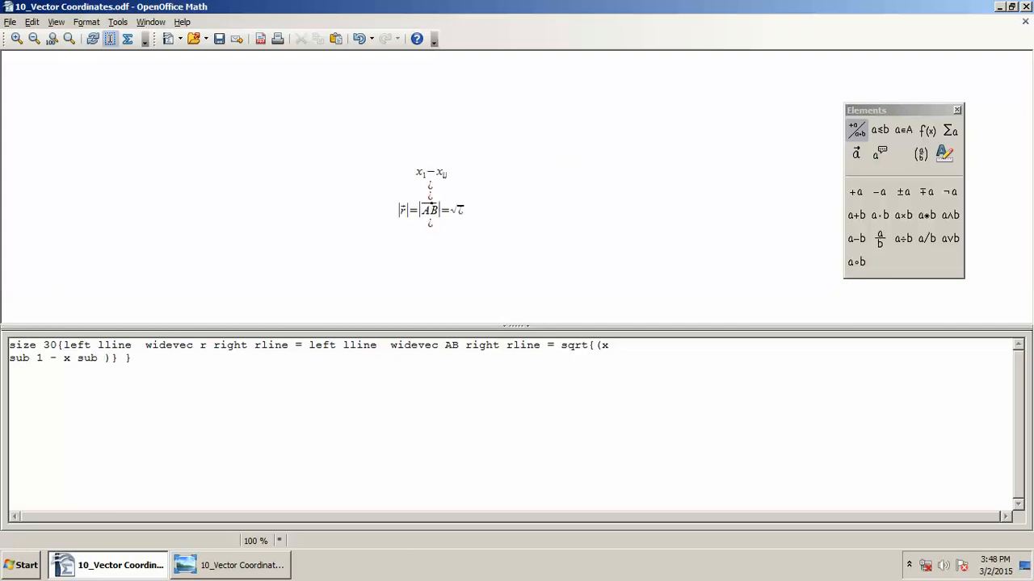
pyautogui.press('BackSpace')
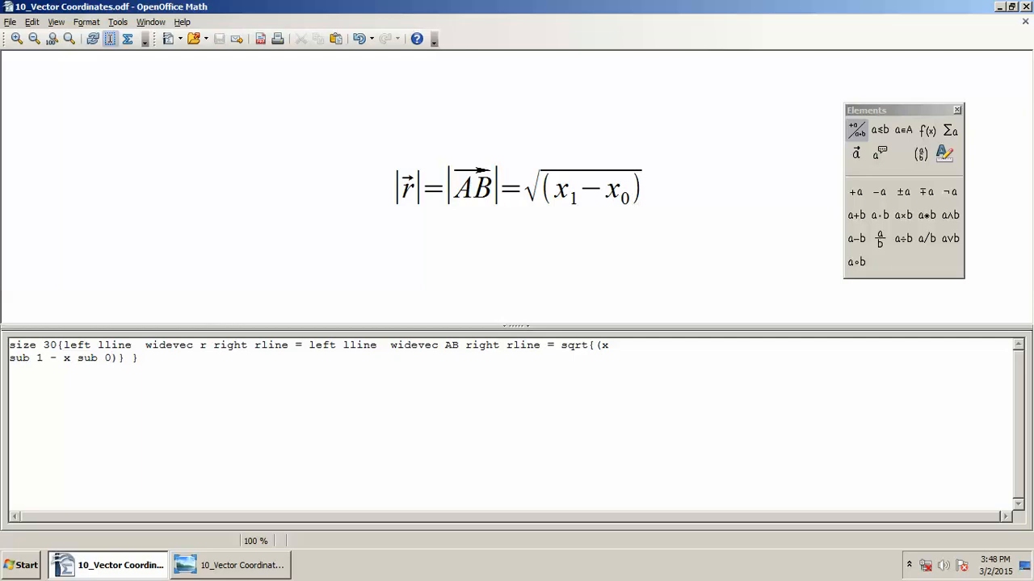
# Check the reference image and square the x difference by adding "sup 2" after its parentheses
pyautogui.hotkey('alt', 'Tab')
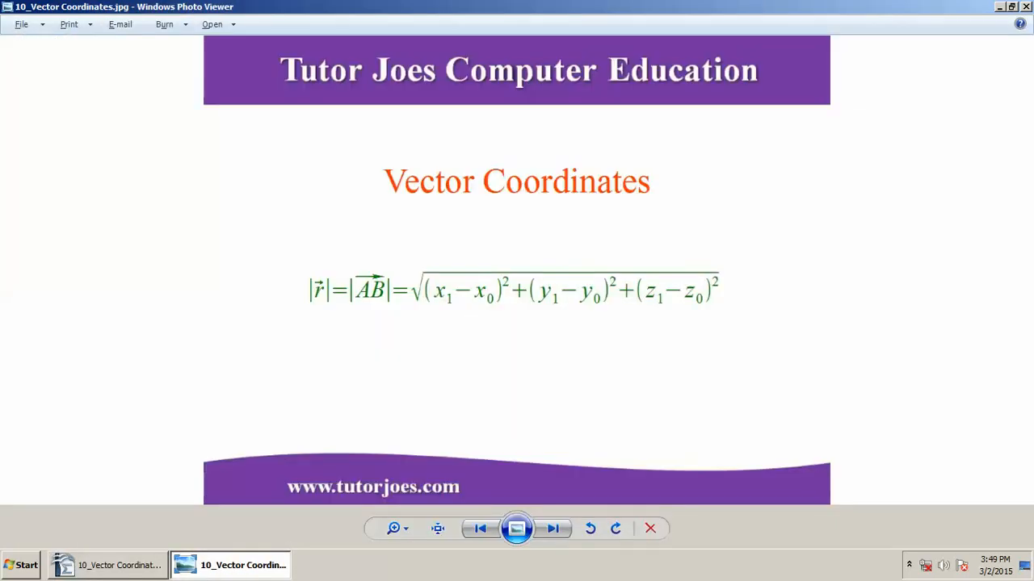
pyautogui.hotkey('alt', 'Tab')
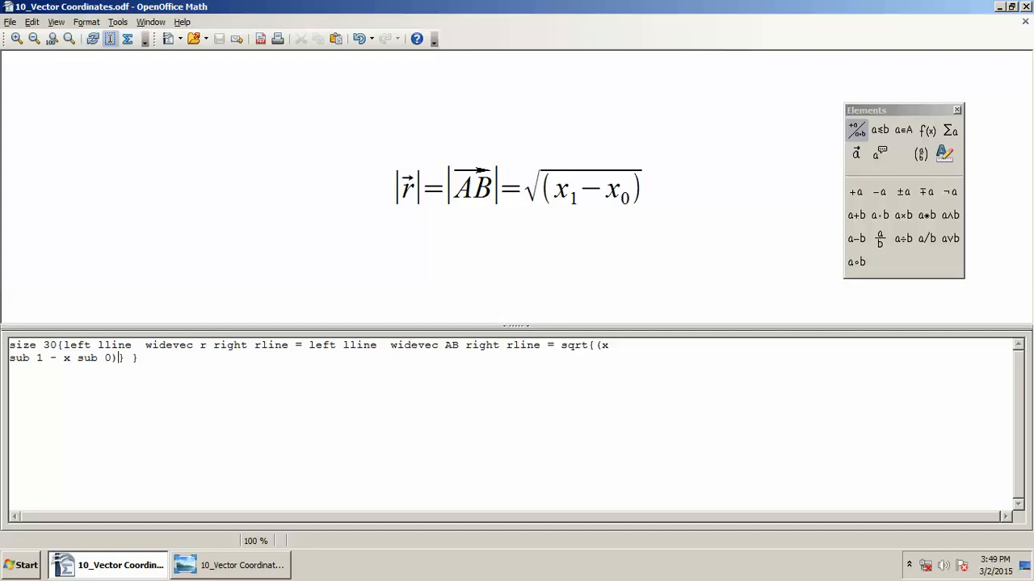
pyautogui.write('sup')
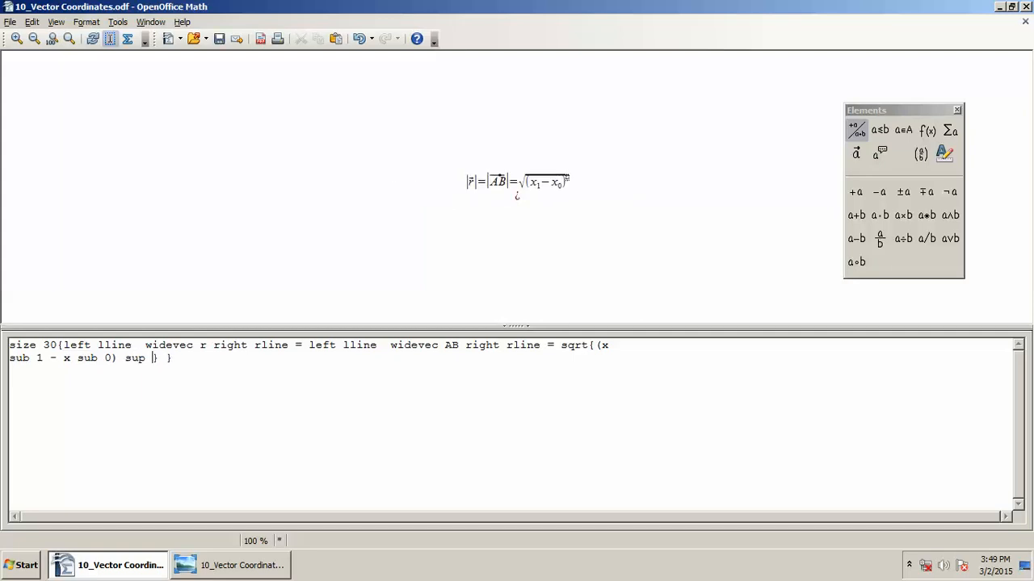
pyautogui.write(' 2')
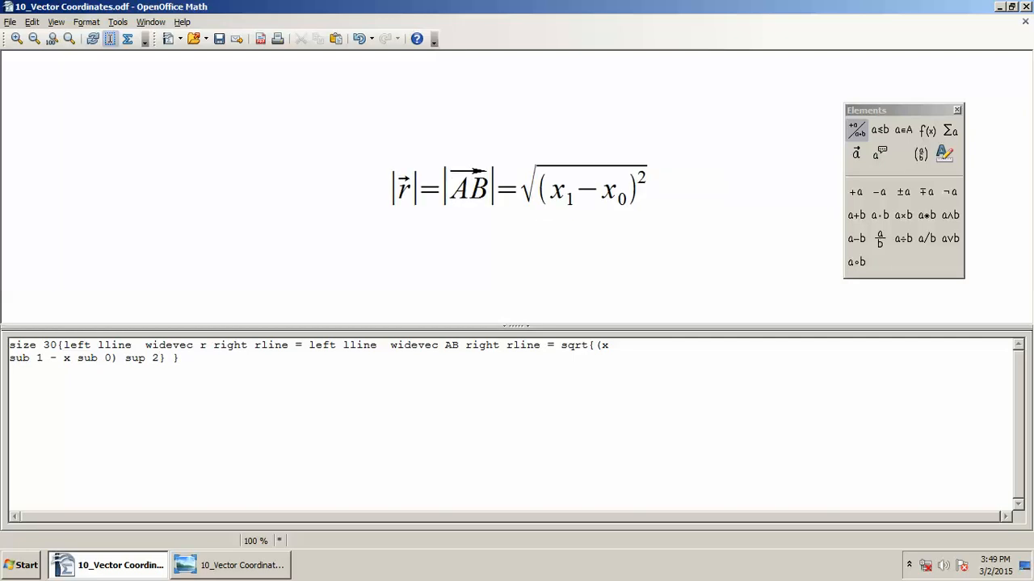
# Following the reference image, add "+ (y sub 1- y sub 0)" after the squared x term inside the square root
pyautogui.hotkey('alt', 'Tab')
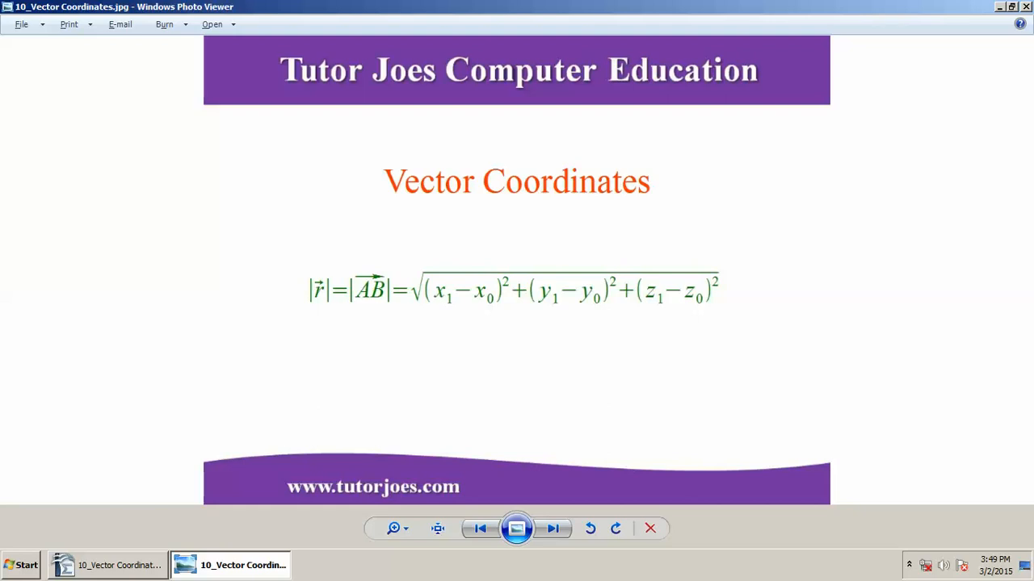
pyautogui.hotkey('alt', 'Tab')
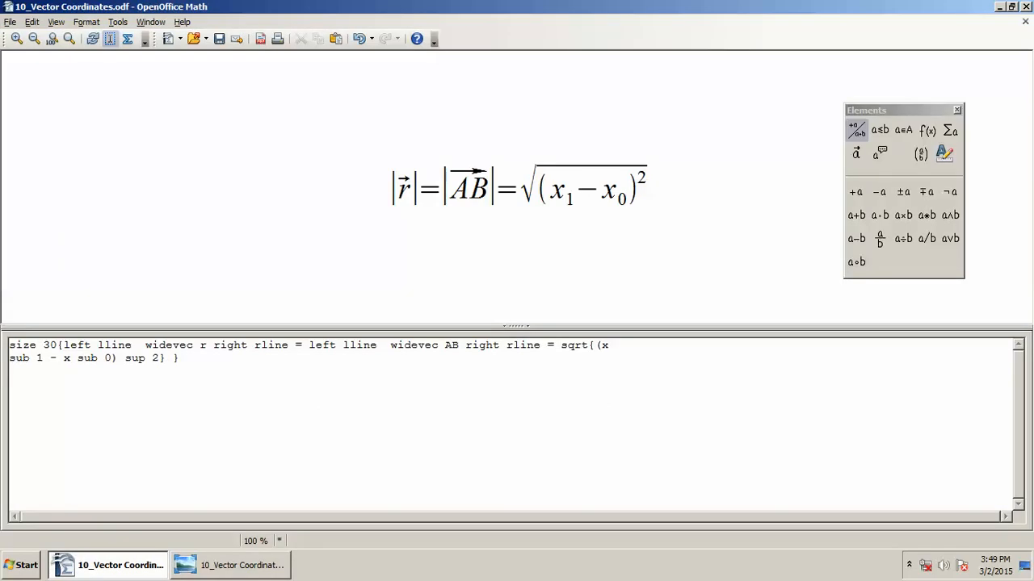
pyautogui.write('+ ')
pyautogui.write('()')
pyautogui.press('Left')
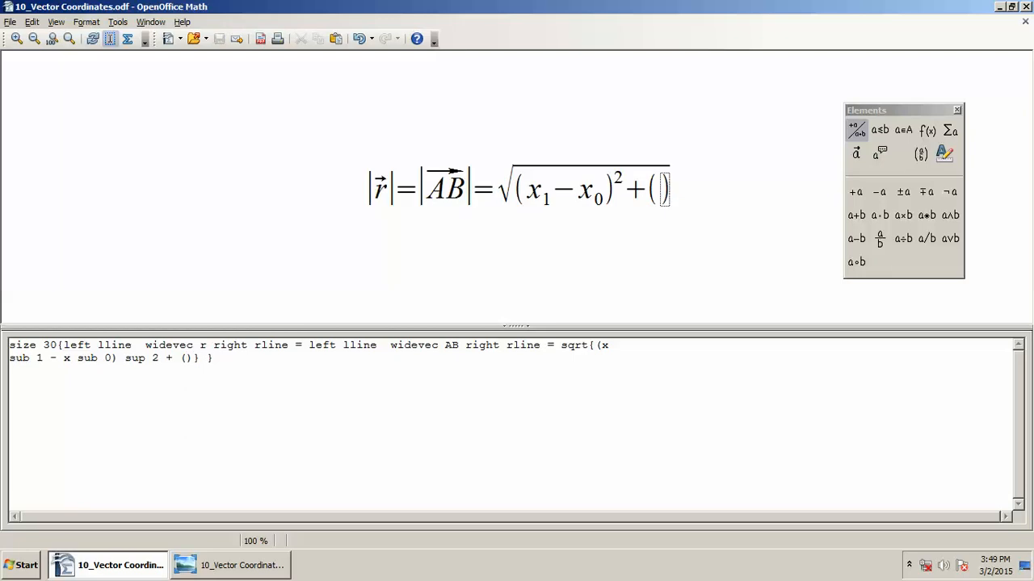
pyautogui.write('y sub 1')
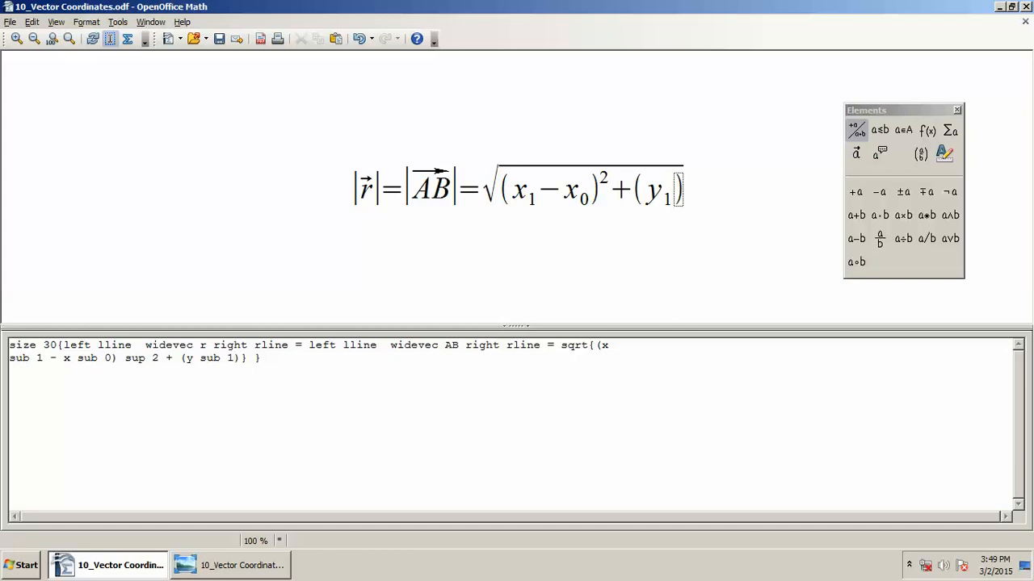
pyautogui.write('-')
pyautogui.write(' y')
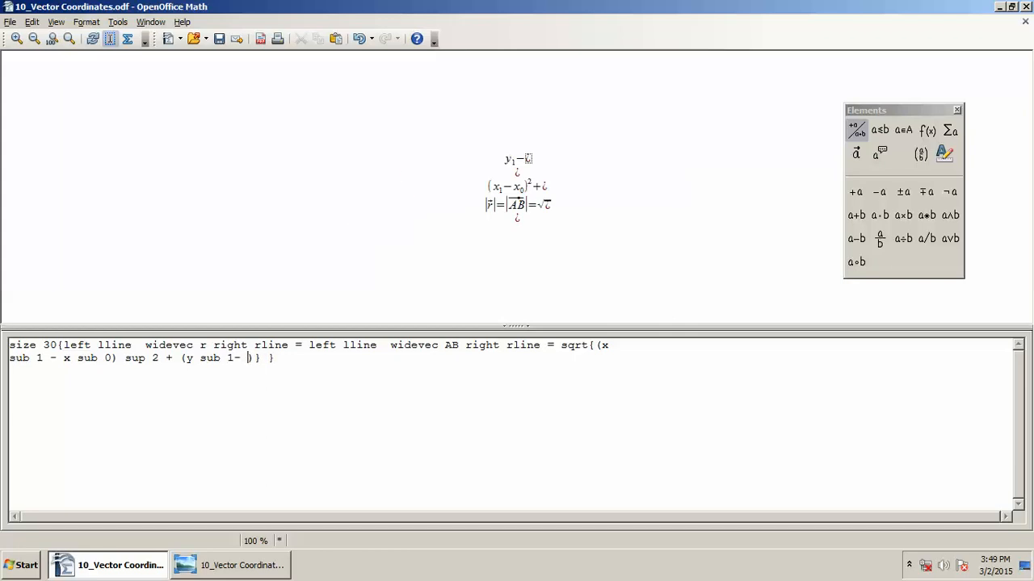
pyautogui.write(' sub 0)')
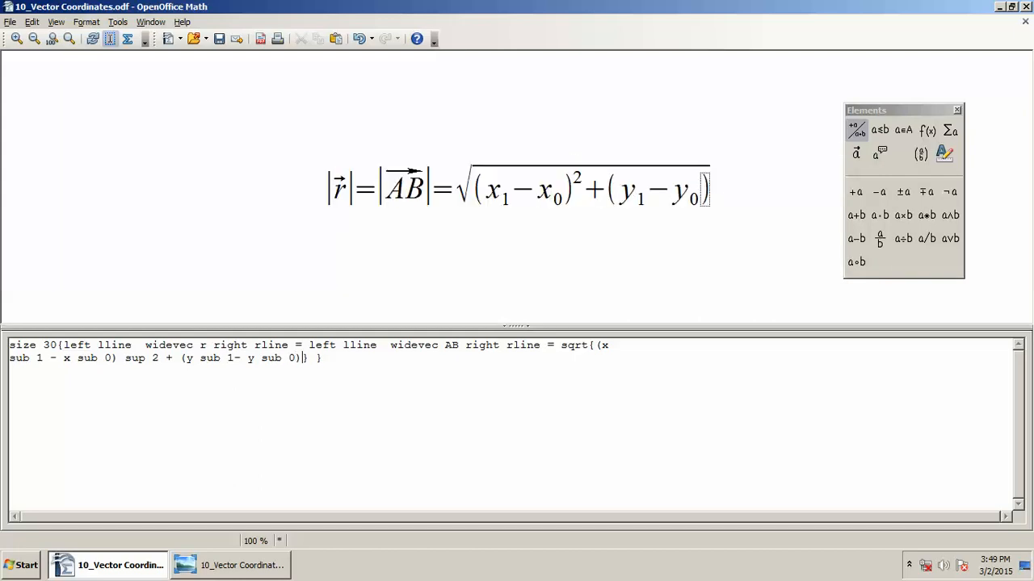
# Square the y difference by adding "sup 2+" after its parentheses, and check the reference image for the following term
pyautogui.write('sup 2+')
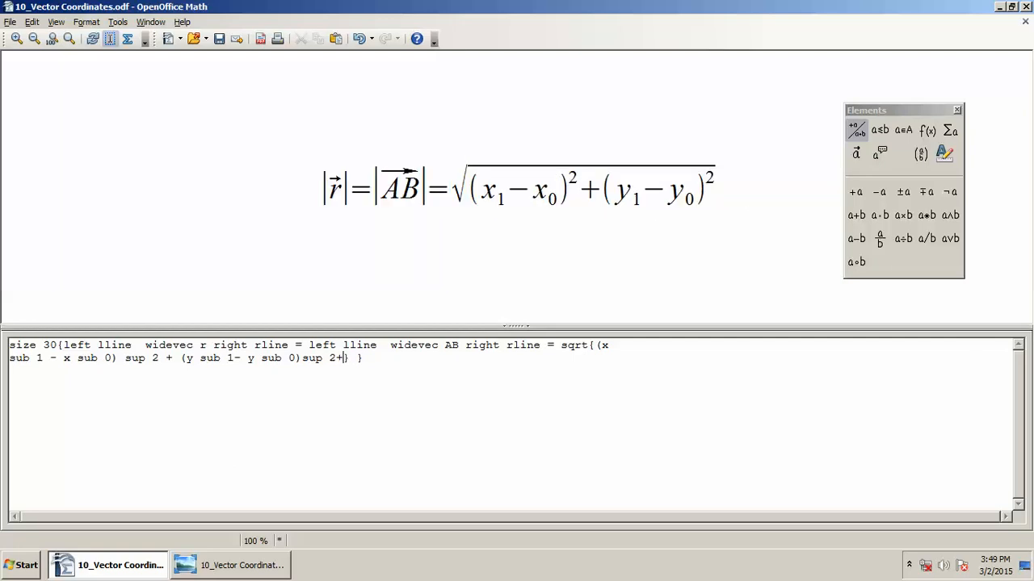
pyautogui.hotkey('alt', 'Tab')
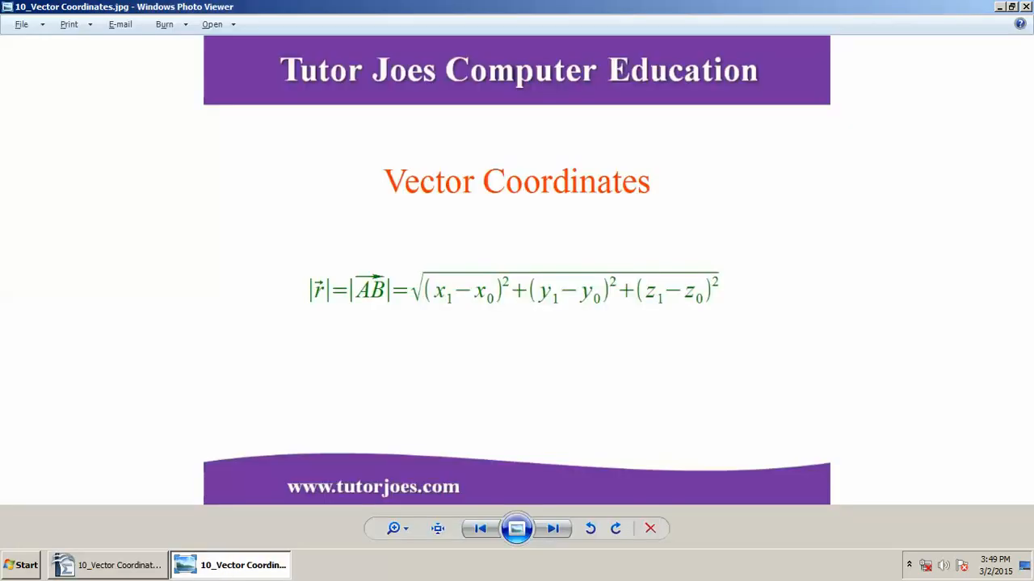
pyautogui.hotkey('alt', 'Tab')
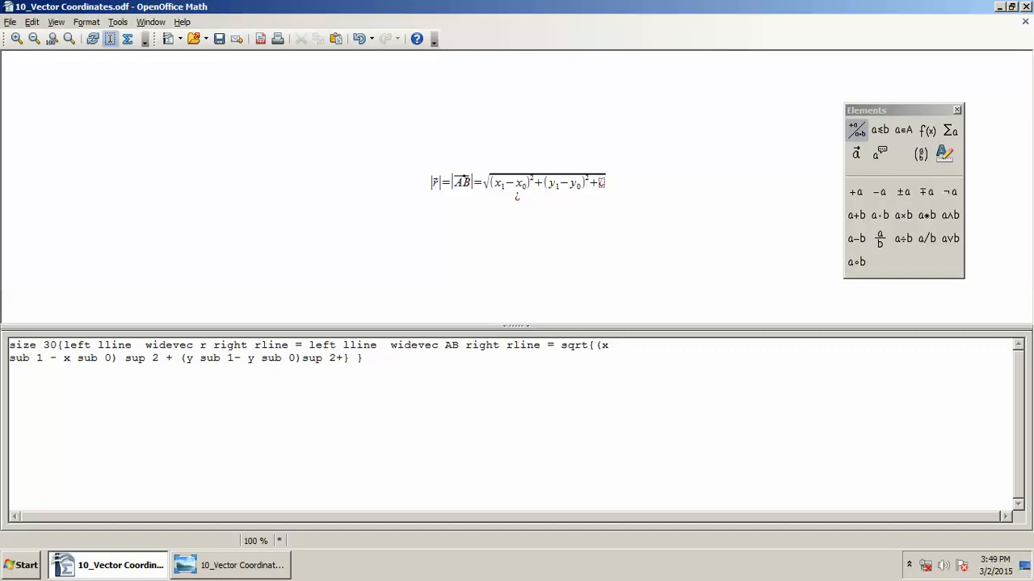
# Add "(z sub 1 - z sub 0)" after the last plus sign inside the square root and save the formula
pyautogui.write('()')
pyautogui.press('Left')
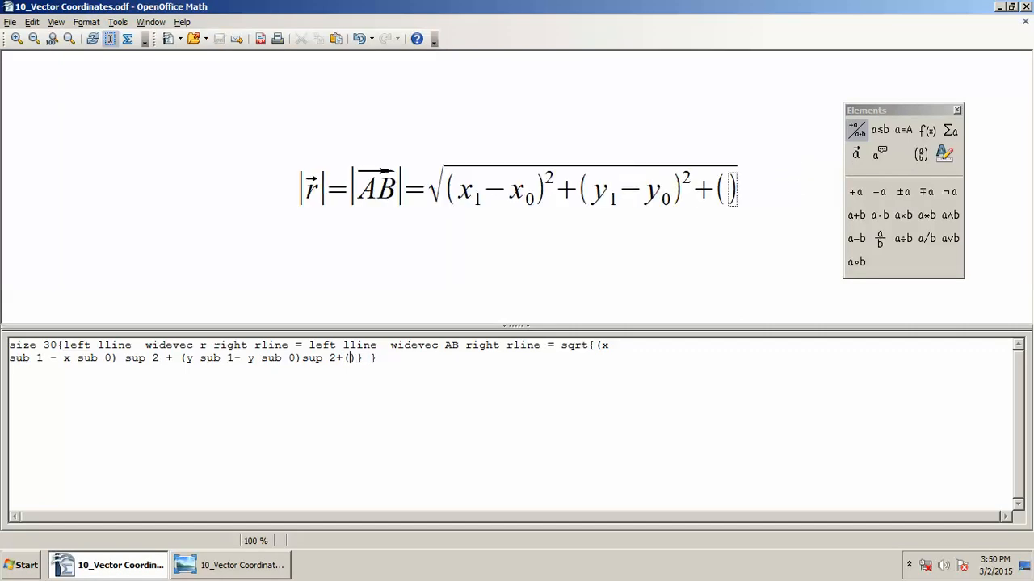
pyautogui.write('z ')
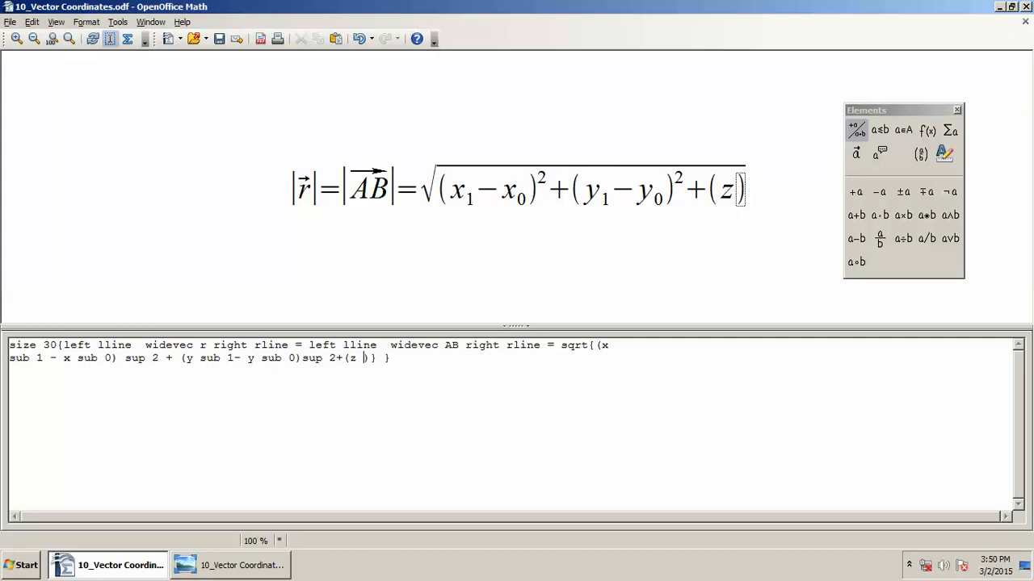
pyautogui.write('sub ')
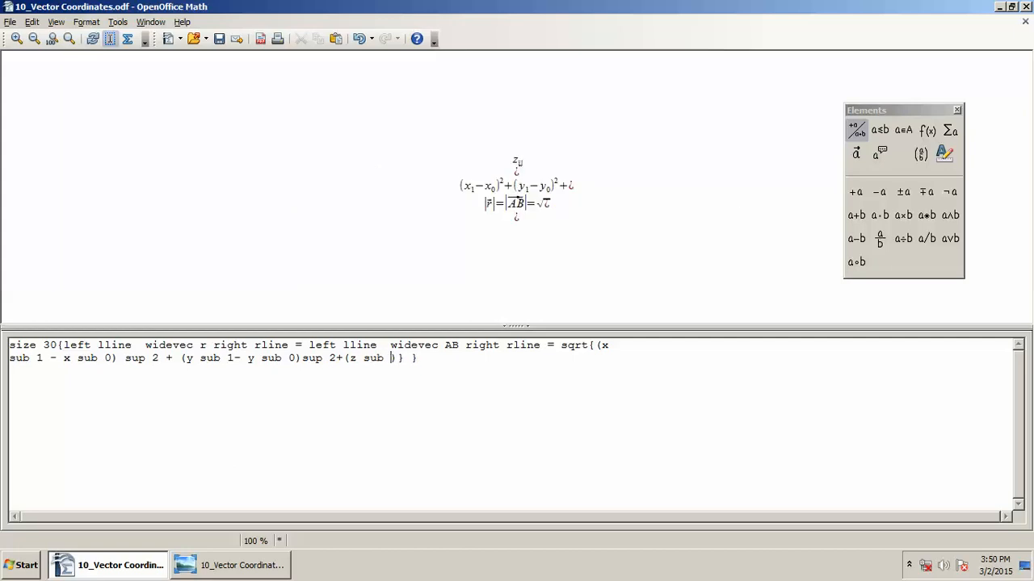
pyautogui.write('1 ')
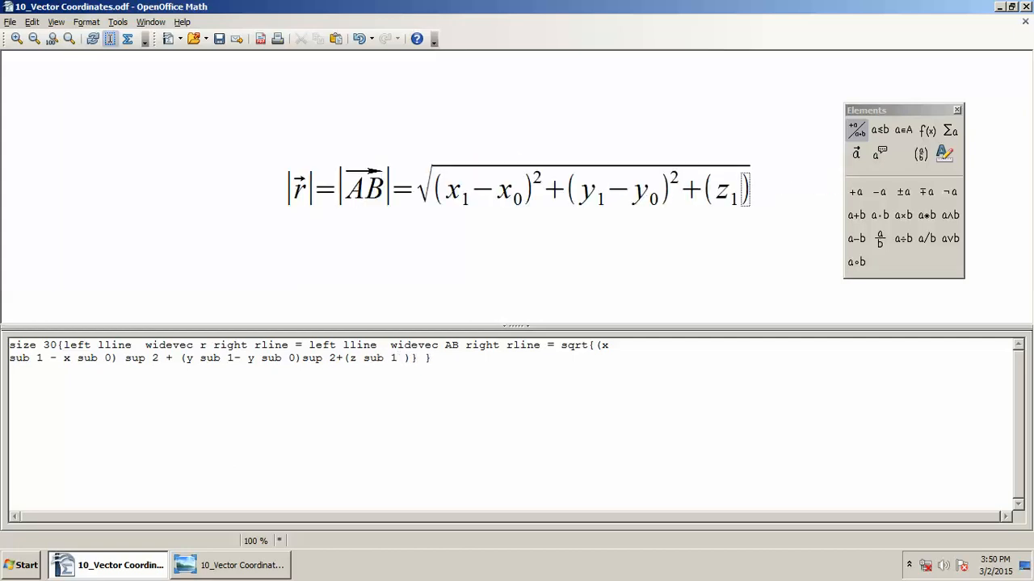
pyautogui.write('- ')
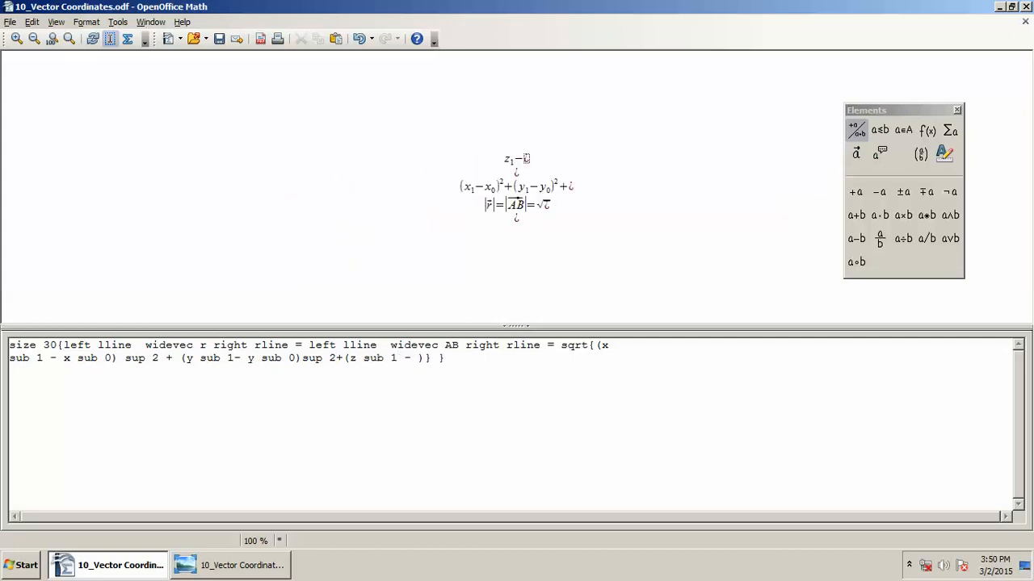
pyautogui.write('z sub 0')
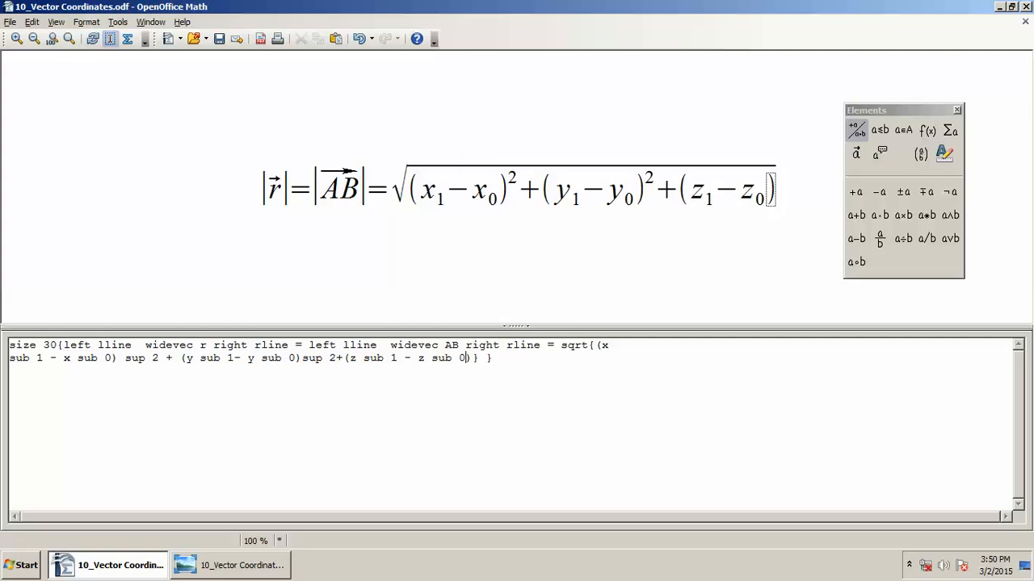
pyautogui.hotkey('ctrl', 's')
# Square the z difference by adding "sup 2" after its parentheses, and save the formula
pyautogui.write('sup ')
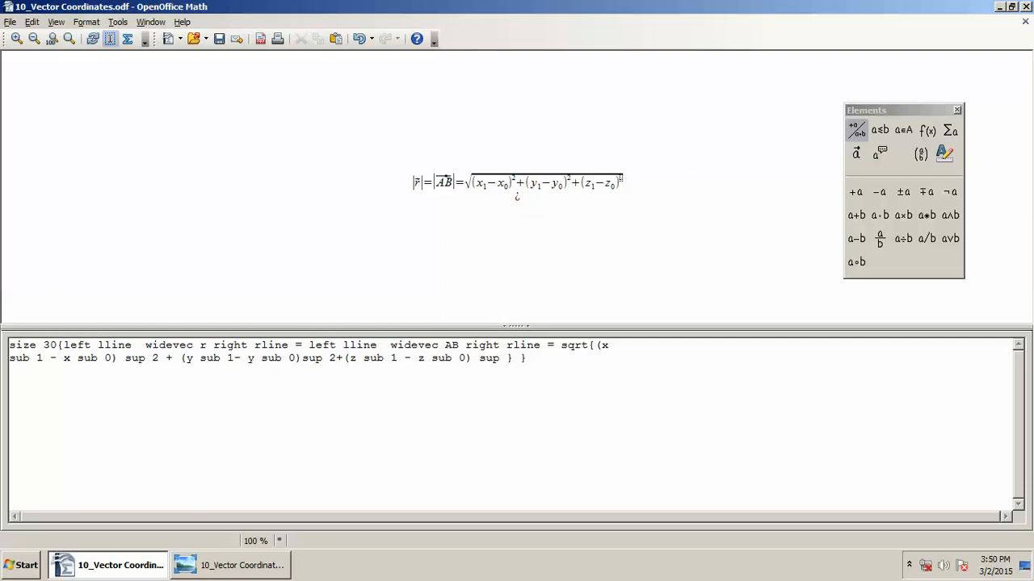
pyautogui.write('2')
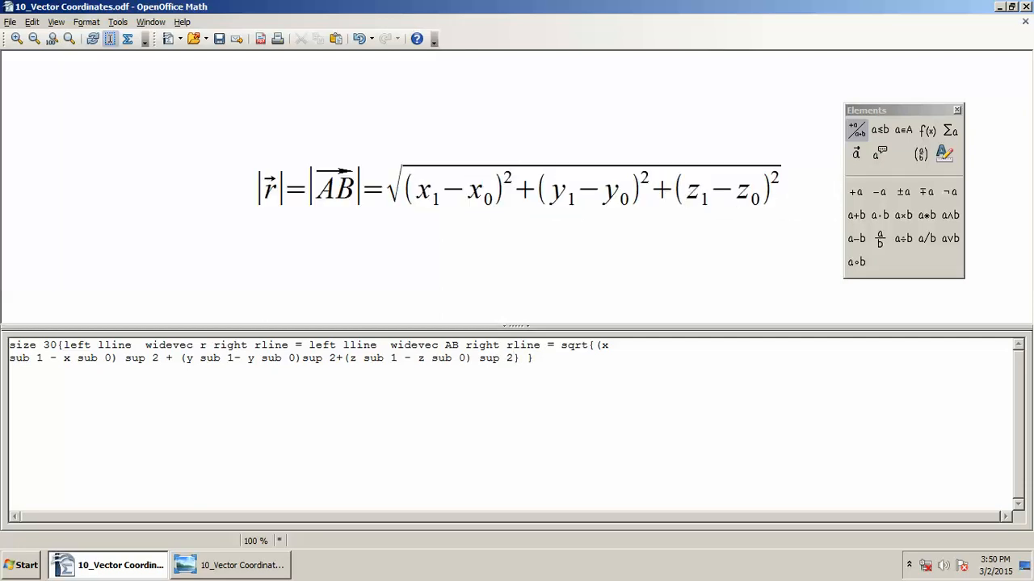
pyautogui.hotkey('ctrl', 's')
# Color the whole formula green by inserting "color green" between "size 30" and the opening brace, and compare it with the reference image
pyautogui.press('End')
pyautogui.press('Home')
pyautogui.press('Right')
pyautogui.press('Right')
pyautogui.press('Right')
pyautogui.press('Right')
pyautogui.press('Right')
pyautogui.press('Right')
pyautogui.press('Right')
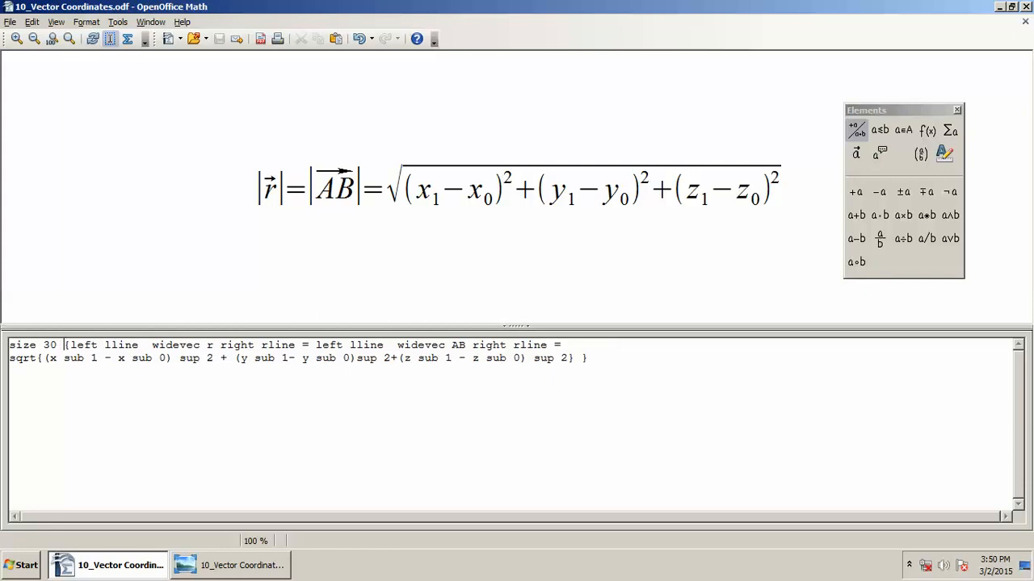
pyautogui.write('color')
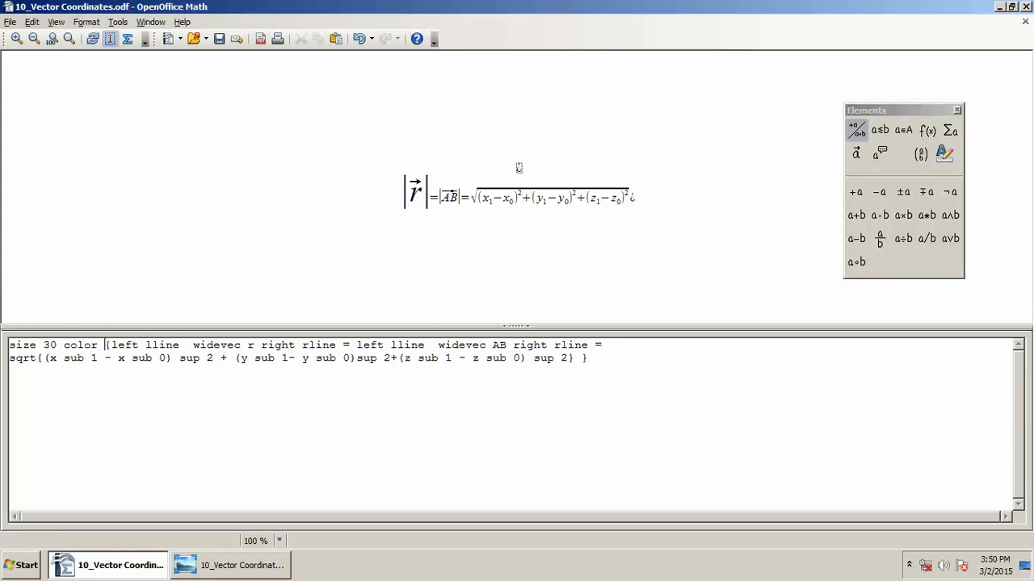
pyautogui.write('gree')
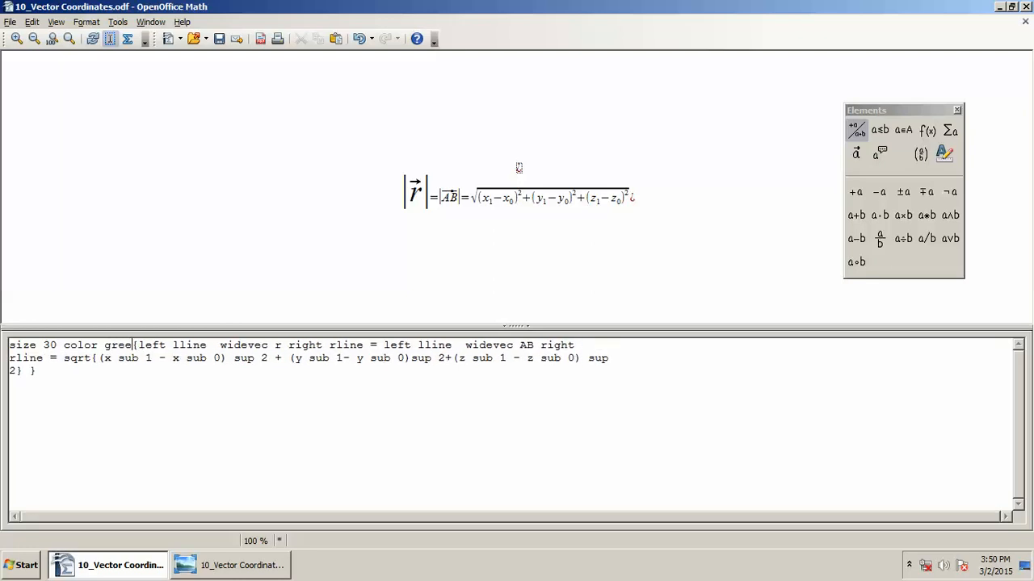
pyautogui.write('n')
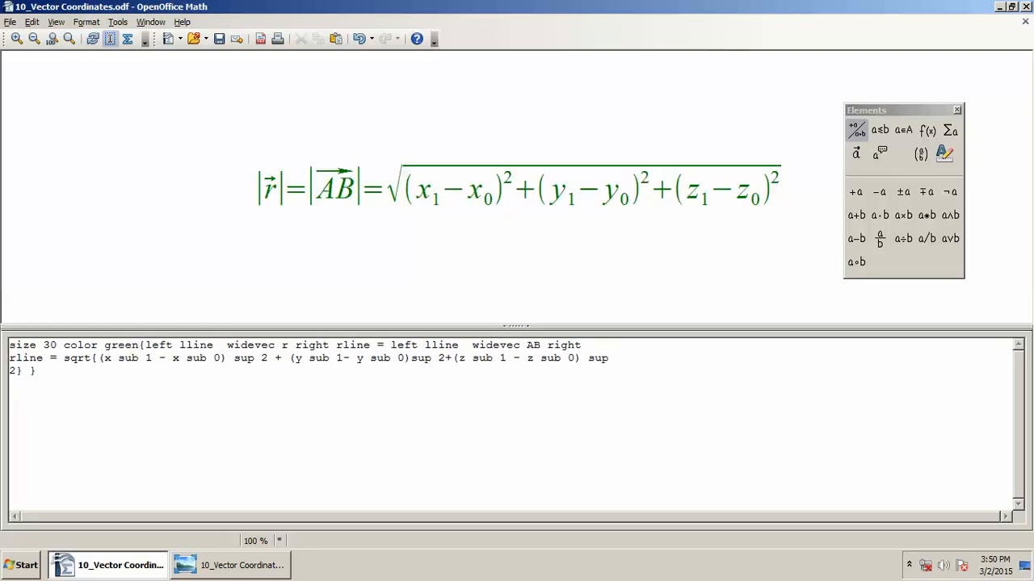
pyautogui.hotkey('alt', 'Tab')
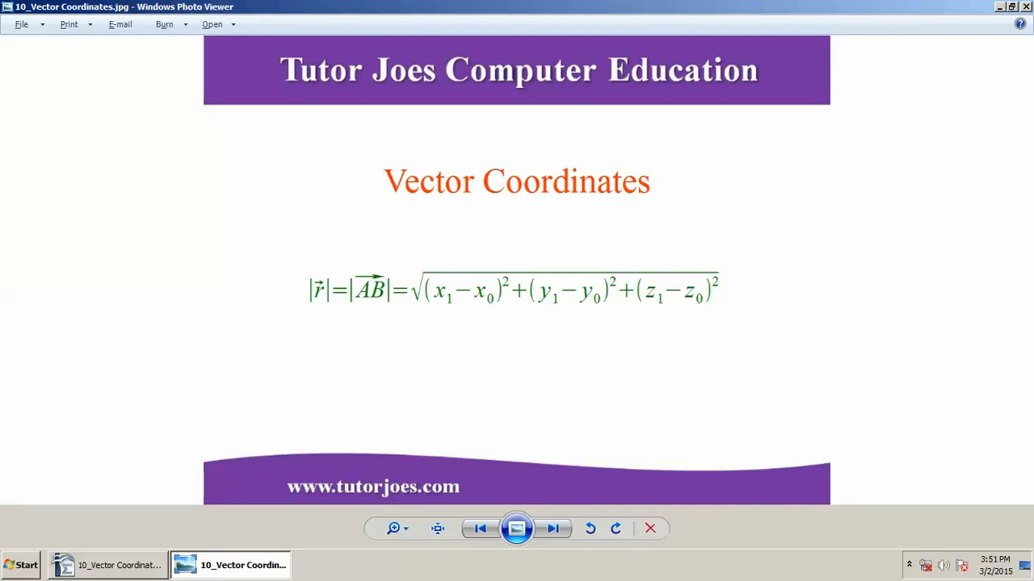